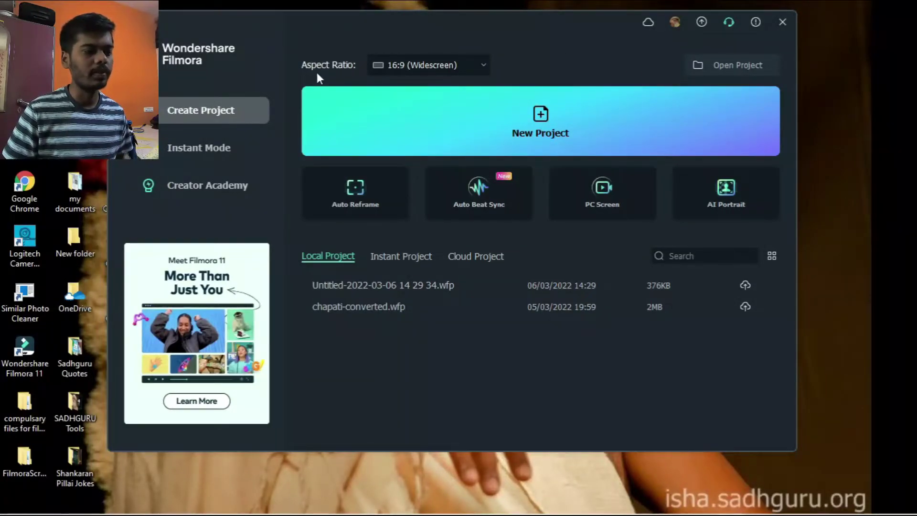
- Choose the 9:16 (Portrait) aspect ratio and create a new empty project
{"action": "left_click", "coordinate": [465, 65]}
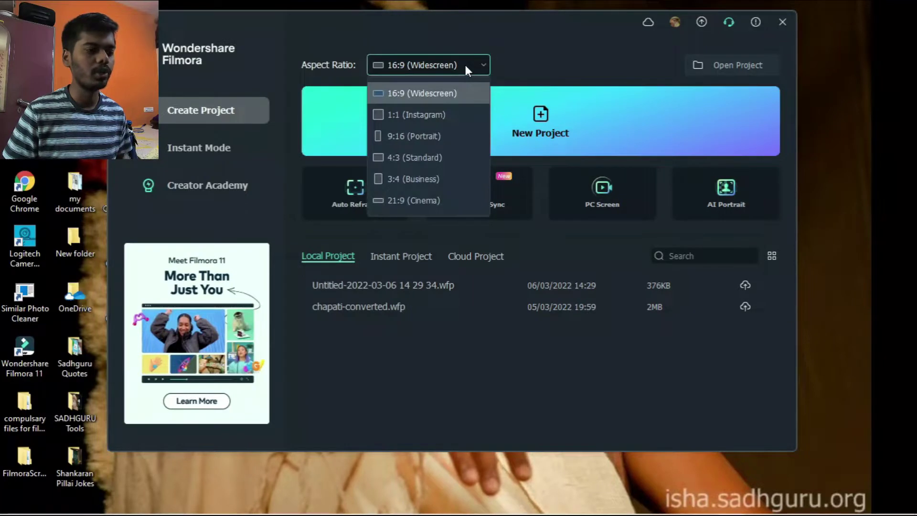
{"action": "left_click", "coordinate": [417, 137]}
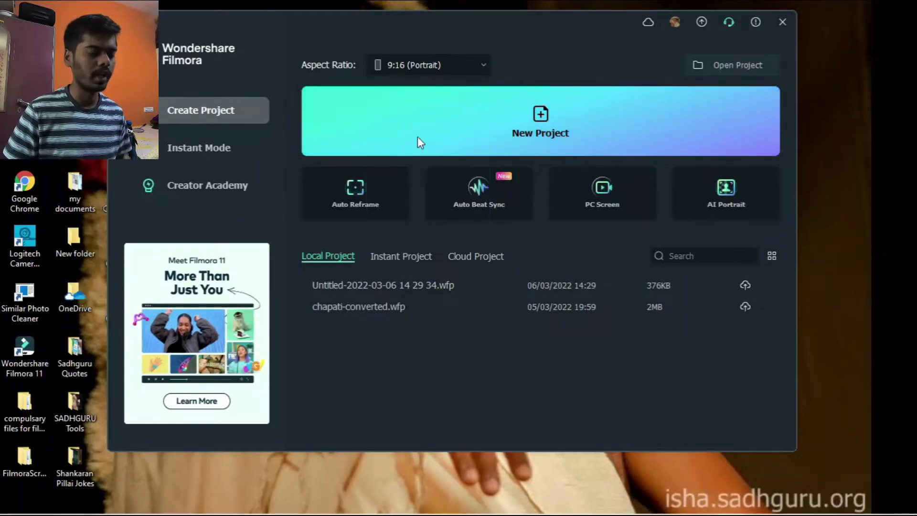
{"action": "left_click", "coordinate": [538, 127]}
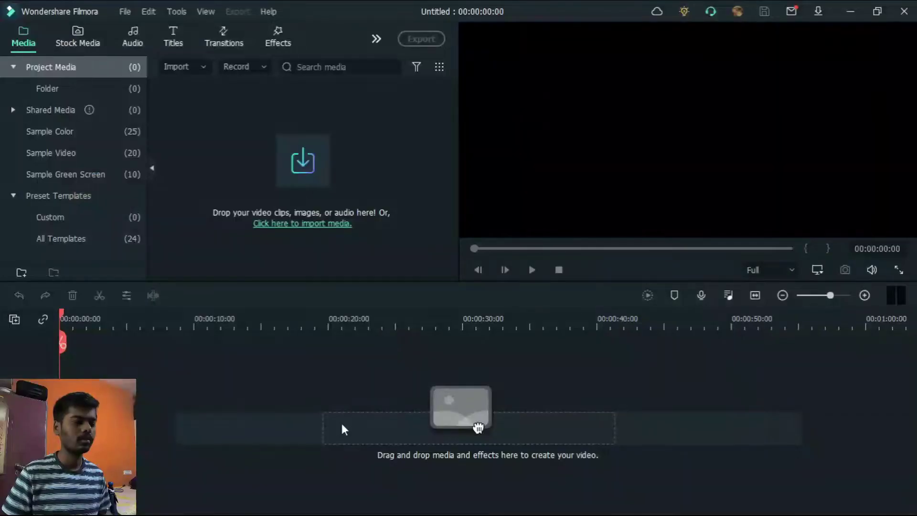
- Import the '5 simple steps' clip through Import Media Files and drag it onto the timeline
{"action": "left_click", "coordinate": [187, 66]}
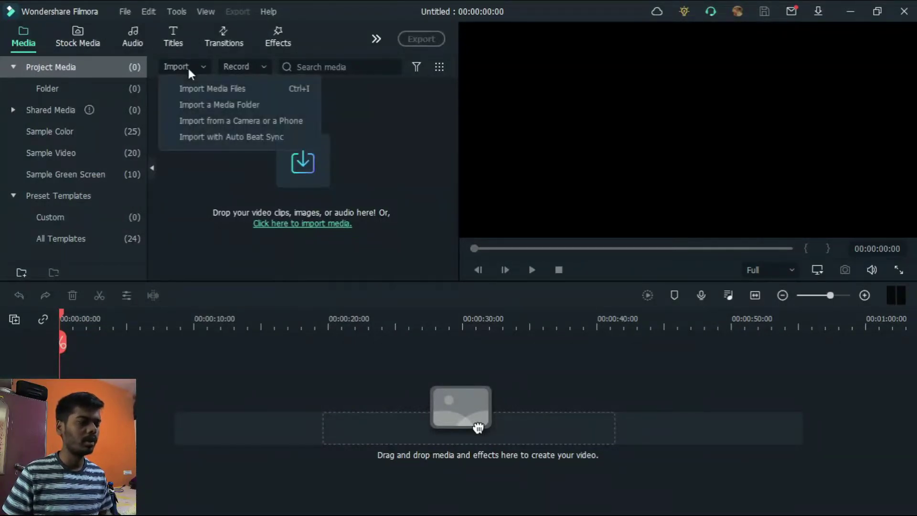
{"action": "left_click", "coordinate": [229, 91]}
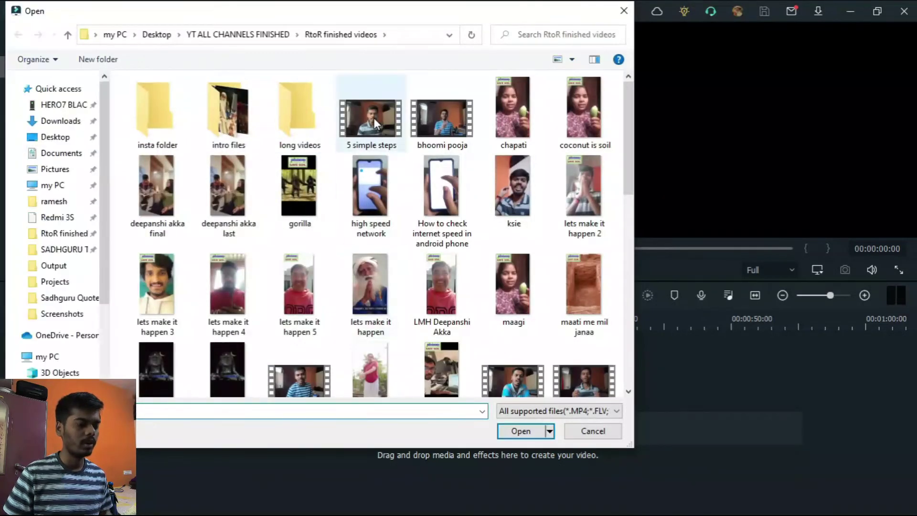
{"action": "double_click", "coordinate": [372, 121]}
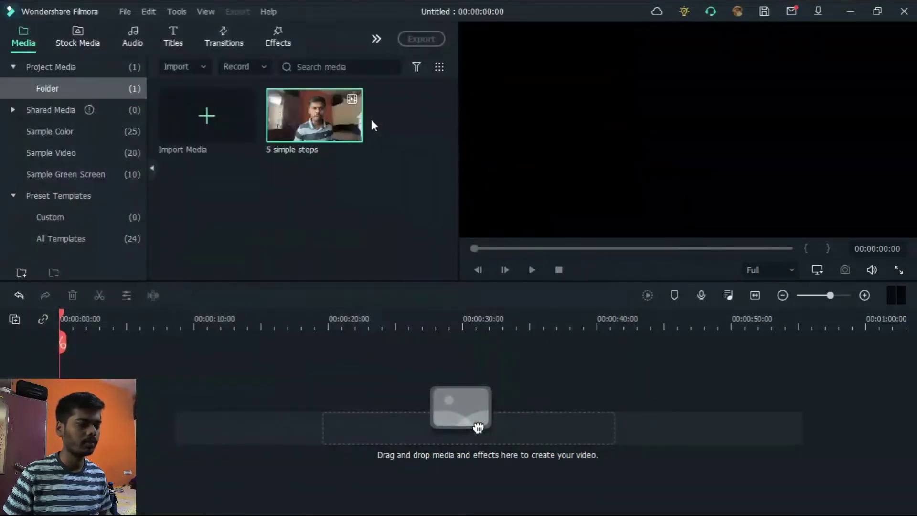
{"action": "left_click", "coordinate": [290, 241]}
{"action": "mouse_move", "coordinate": [310, 125]}
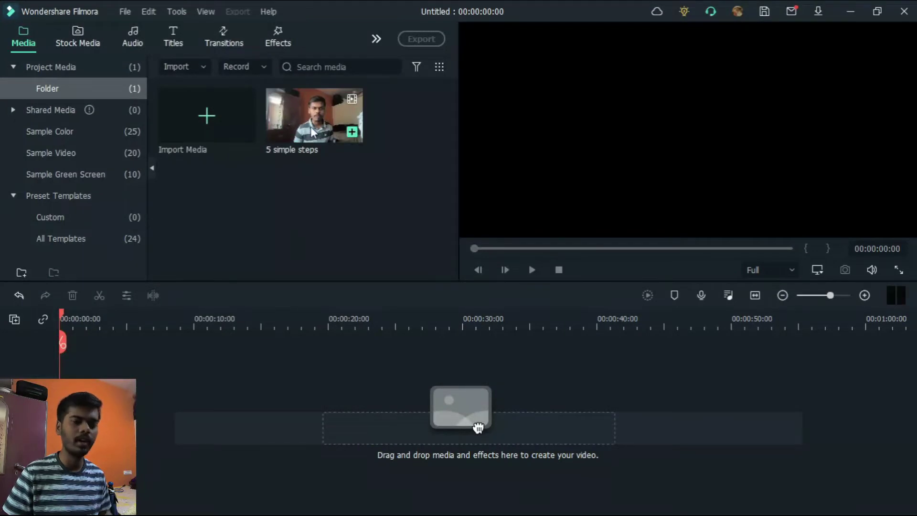
{"action": "left_click_drag", "start_coordinate": [311, 124], "coordinate": [79, 382]}
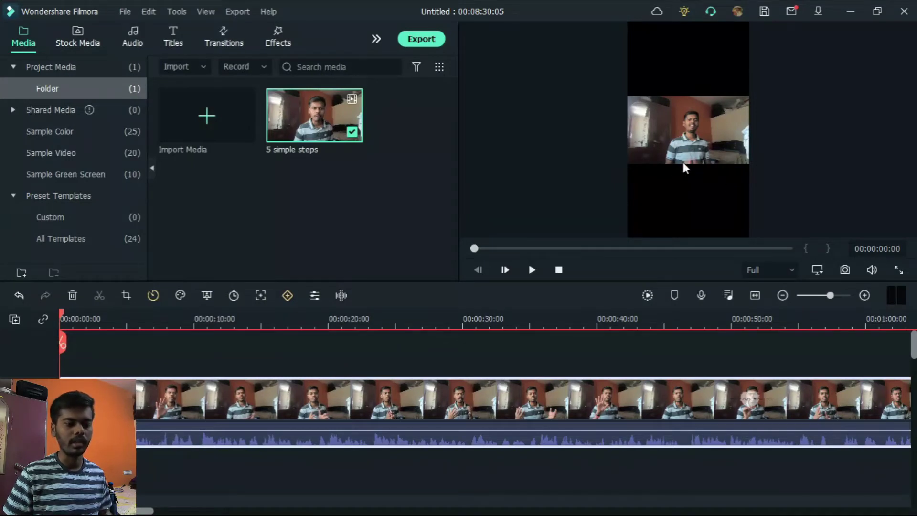
{"action": "right_click", "coordinate": [335, 405]}
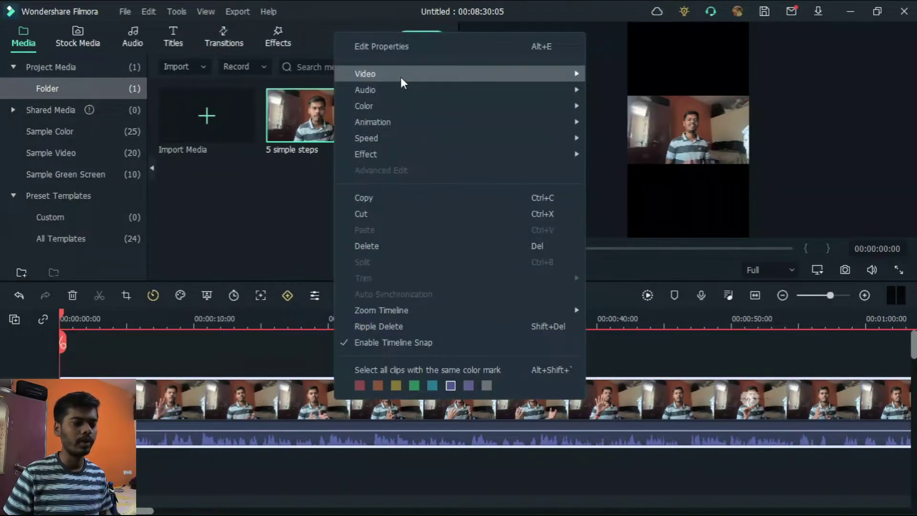
{"action": "mouse_move", "coordinate": [401, 81]}
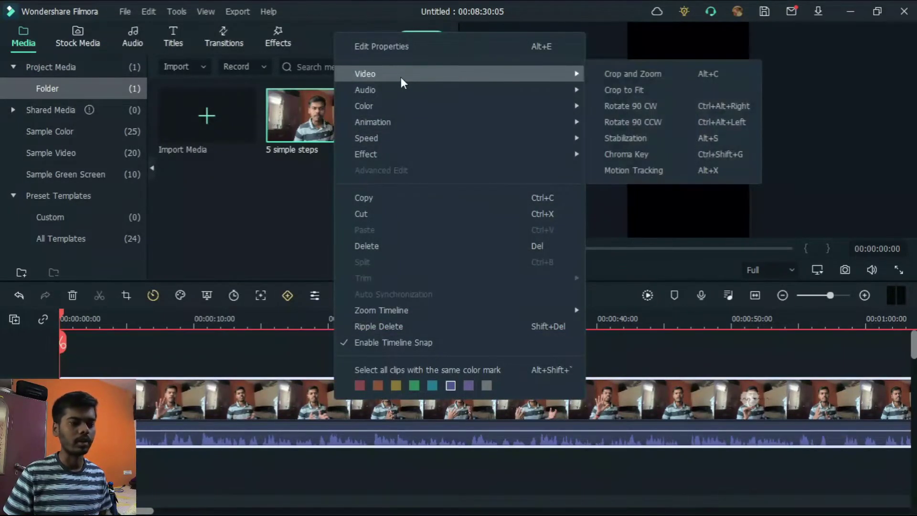
{"action": "left_click", "coordinate": [644, 91]}
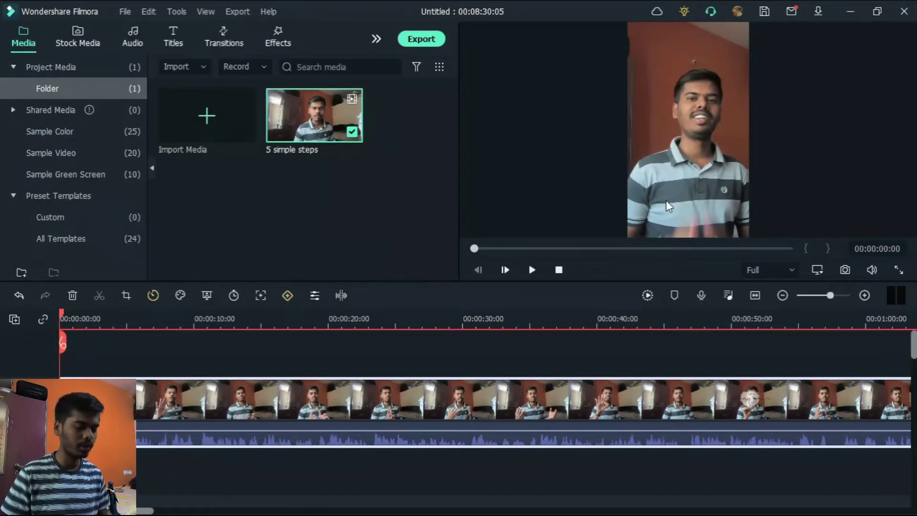
{"action": "key", "text": "ctrl+z"}
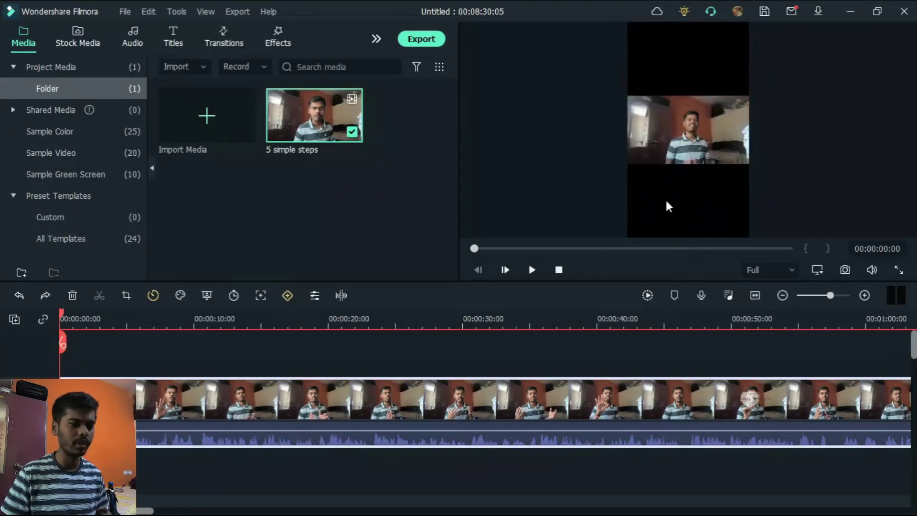
- Scale and move the clip with the preview corner handles, then undo back to its original letterboxed size
{"action": "double_click", "coordinate": [353, 411]}
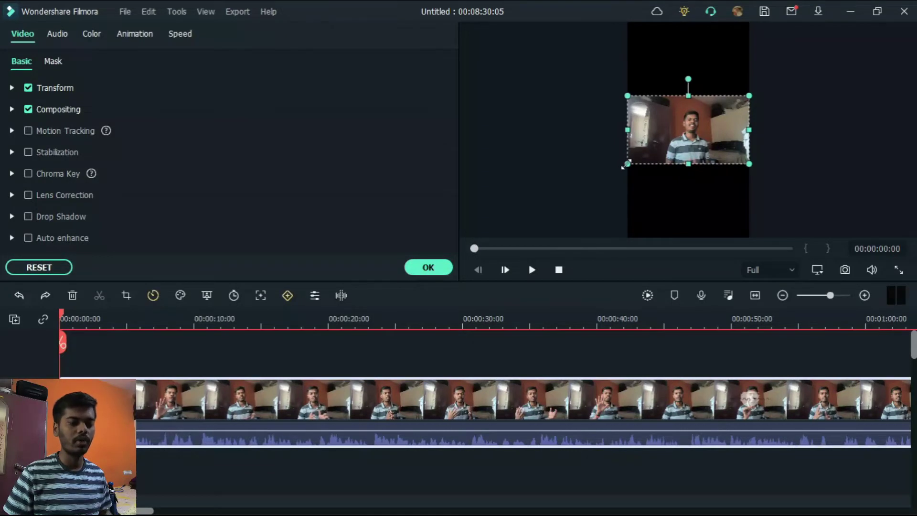
{"action": "left_click_drag", "start_coordinate": [627, 164], "coordinate": [589, 217]}
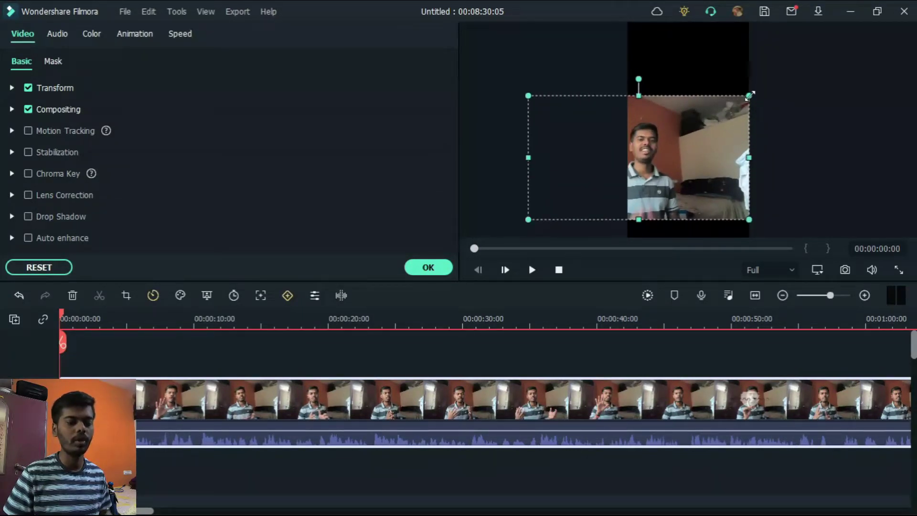
{"action": "left_click_drag", "start_coordinate": [750, 94], "coordinate": [841, 59]}
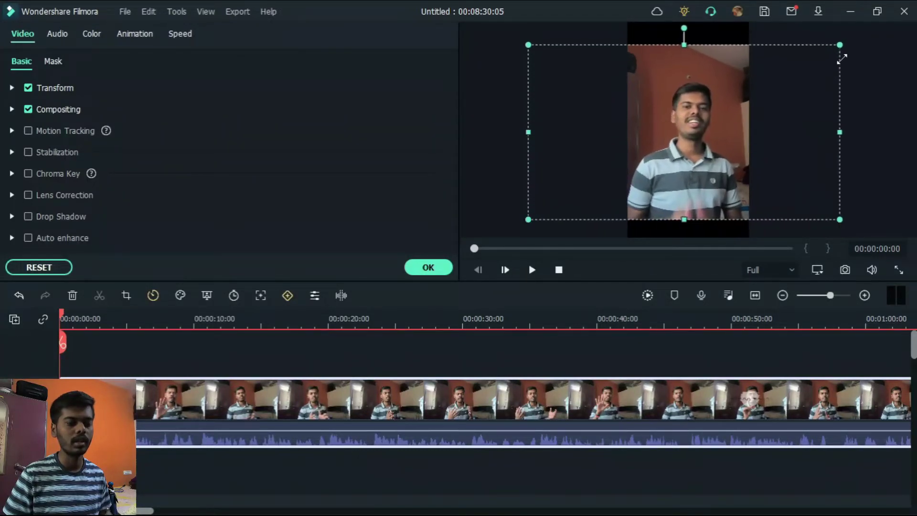
{"action": "mouse_move", "coordinate": [720, 127]}
{"action": "left_mouse_down"}
{"action": "mouse_move", "coordinate": [702, 115]}
{"action": "mouse_move", "coordinate": [712, 115]}
{"action": "left_mouse_up"}
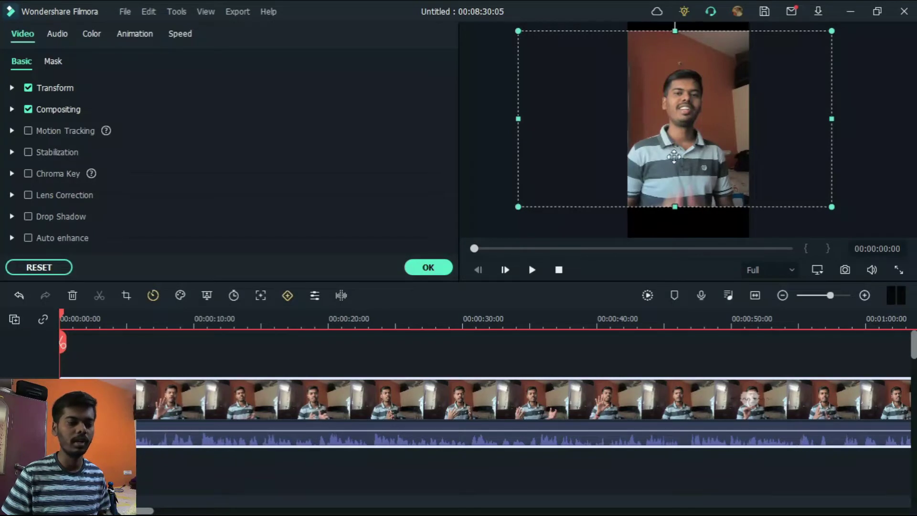
{"action": "left_click_drag", "start_coordinate": [673, 149], "coordinate": [674, 161]}
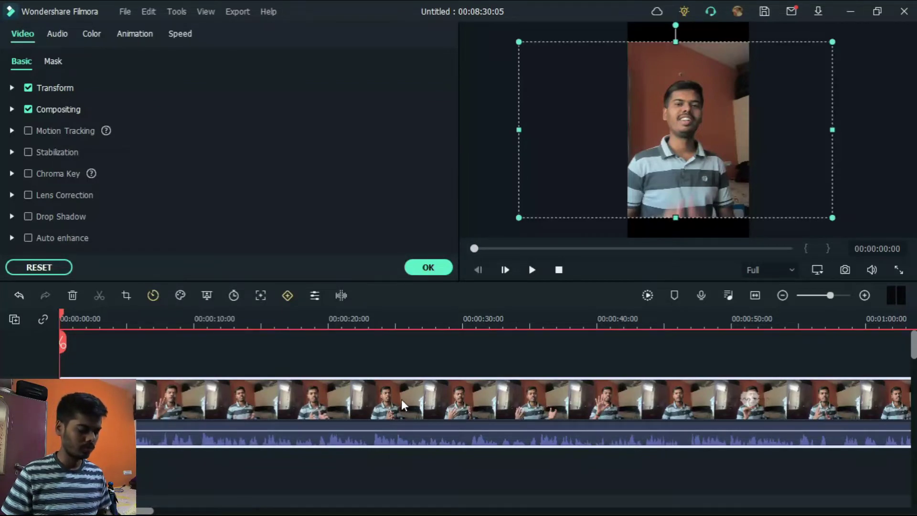
{"action": "key", "text": "ctrl+z"}
{"action": "key", "text": "ctrl+z"}
{"action": "key", "text": "ctrl+z"}
{"action": "key", "text": "ctrl+z"}
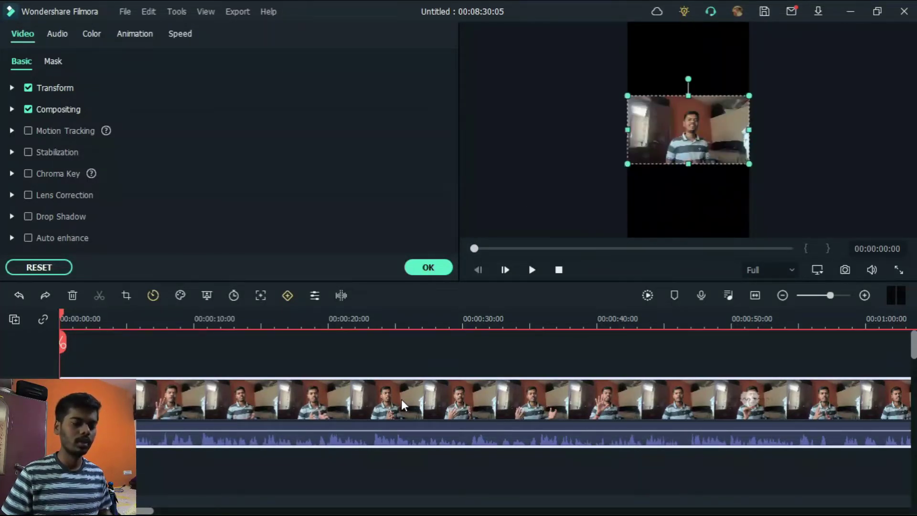
- Crop the clip to fill the 9:16 frame from its context menu, then confirm the video properties
{"action": "right_click", "coordinate": [401, 400]}
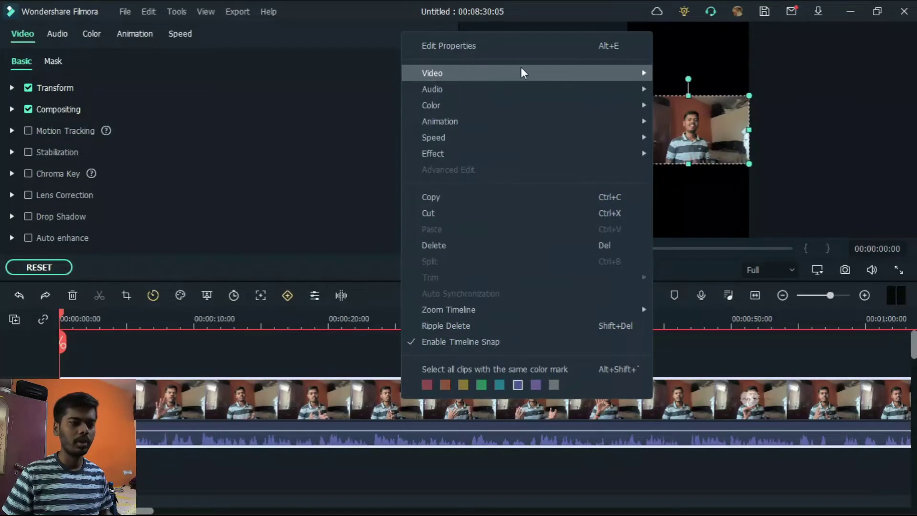
{"action": "mouse_move", "coordinate": [524, 73]}
{"action": "left_click", "coordinate": [680, 85]}
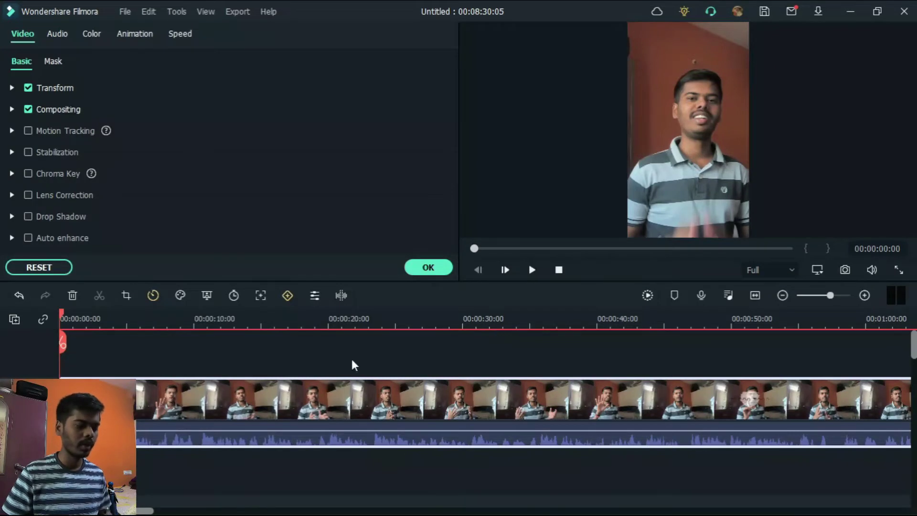
{"action": "left_click", "coordinate": [315, 382]}
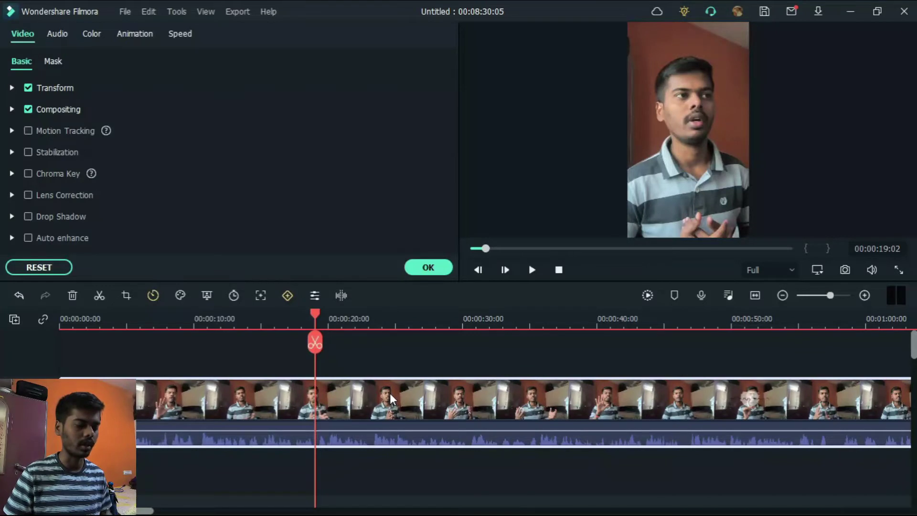
{"action": "left_click", "coordinate": [419, 268]}
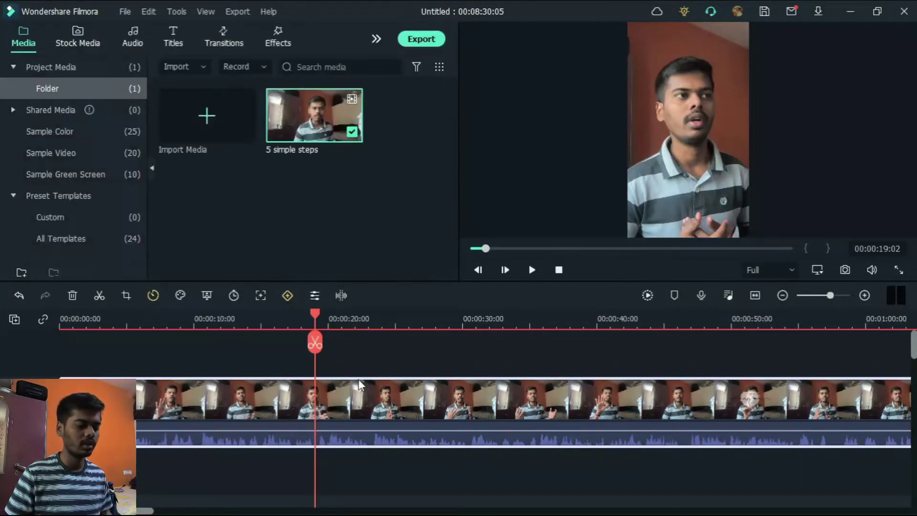
- Use Crop and Zoom with a 9:16 ratio, centring the crop box on the speaker
{"action": "right_click", "coordinate": [332, 416]}
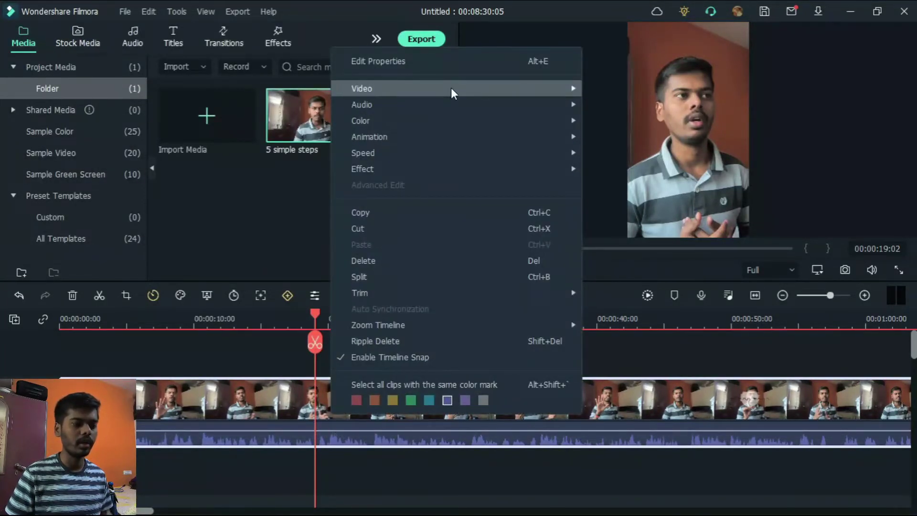
{"action": "mouse_move", "coordinate": [484, 85]}
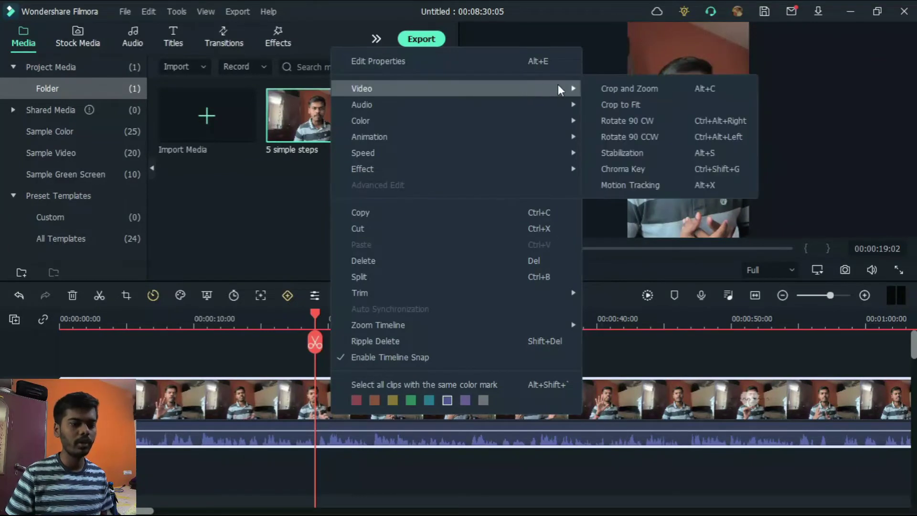
{"action": "left_click", "coordinate": [627, 91]}
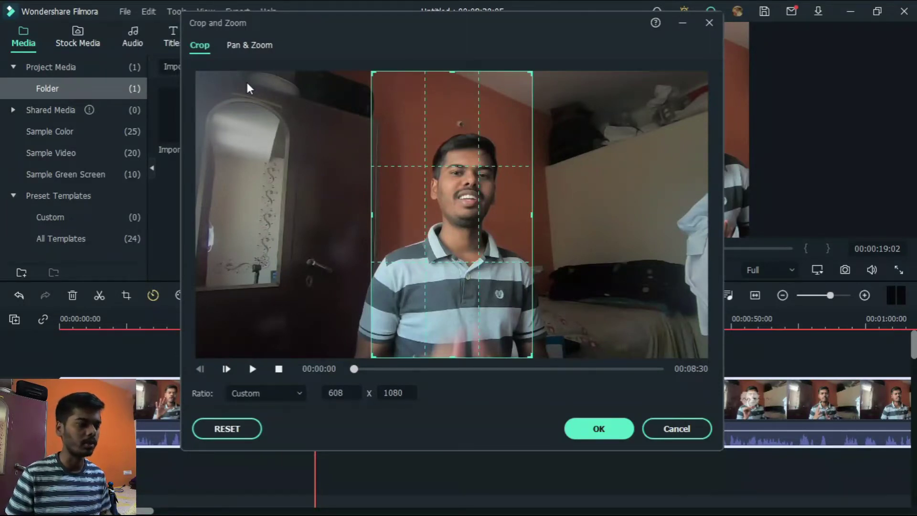
{"action": "left_click", "coordinate": [275, 393]}
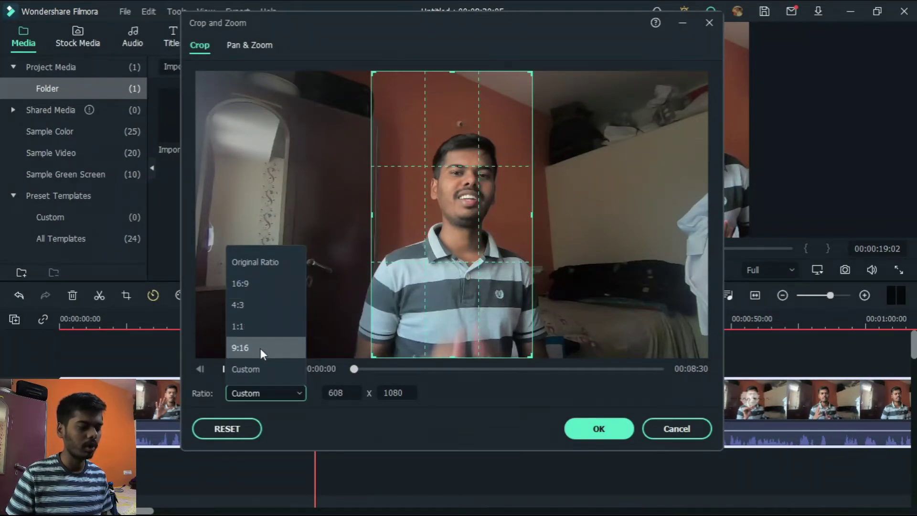
{"action": "left_click", "coordinate": [260, 348]}
{"action": "left_click_drag", "start_coordinate": [446, 192], "coordinate": [497, 258]}
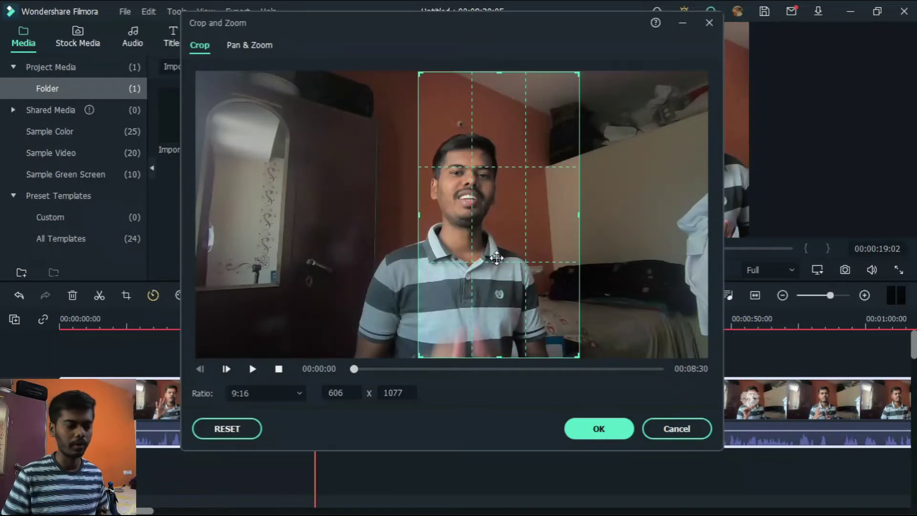
{"action": "left_click_drag", "start_coordinate": [497, 258], "coordinate": [445, 256]}
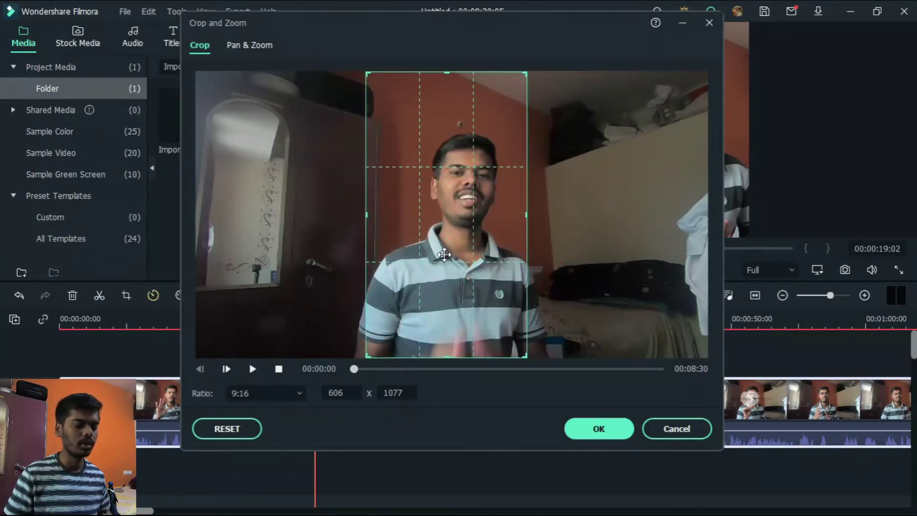
{"action": "left_click", "coordinate": [597, 430]}
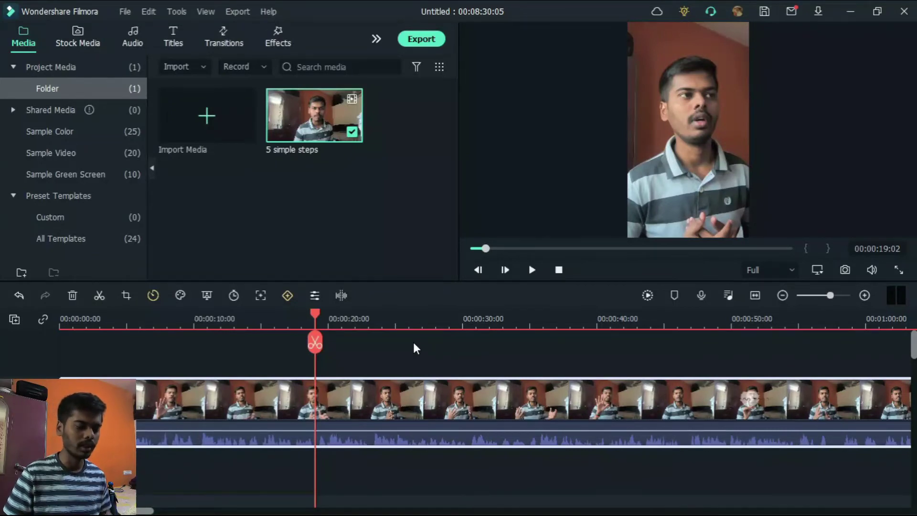
{"action": "left_click", "coordinate": [211, 119]}
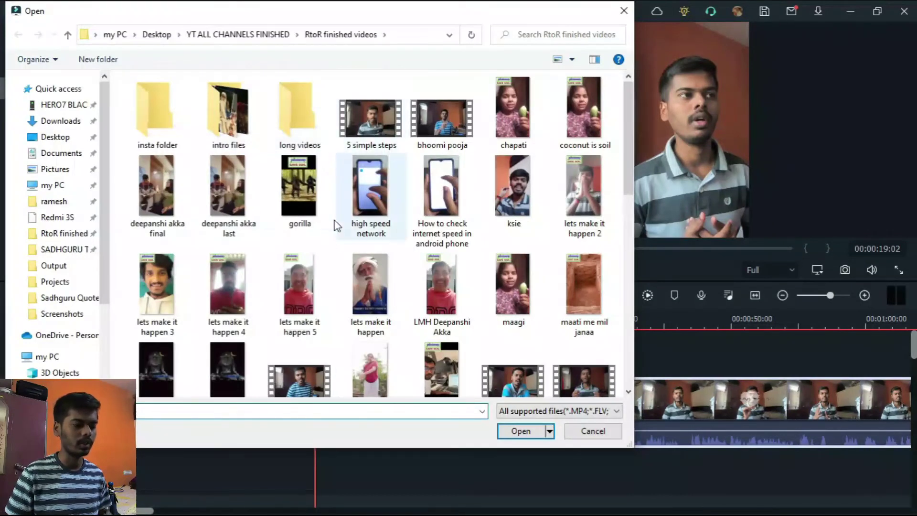
- Import 'high speed network', place it on the timeline, and delete the talking-head clip
{"action": "double_click", "coordinate": [360, 192]}
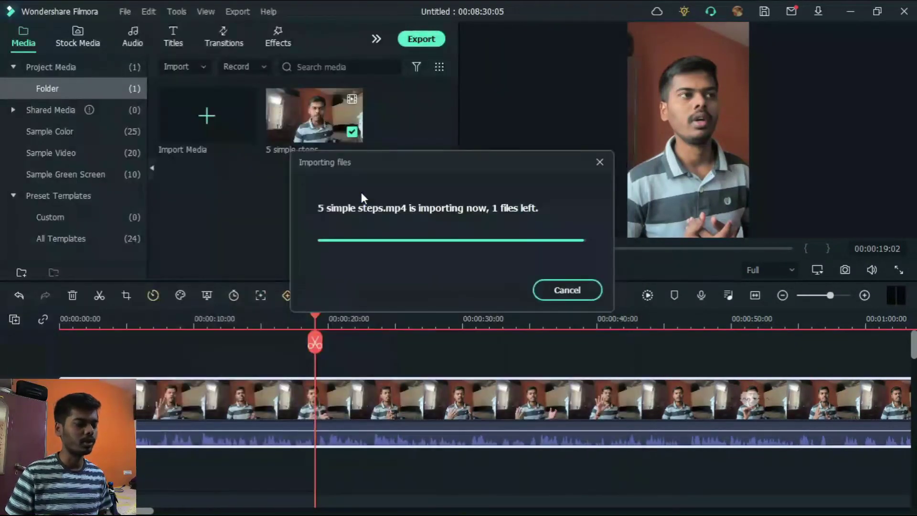
{"action": "mouse_move", "coordinate": [201, 209]}
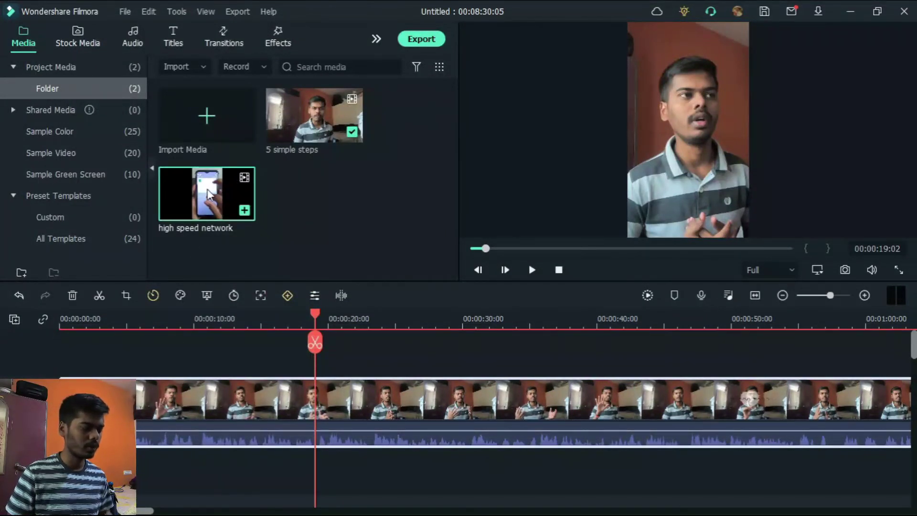
{"action": "left_click_drag", "start_coordinate": [209, 194], "coordinate": [71, 376]}
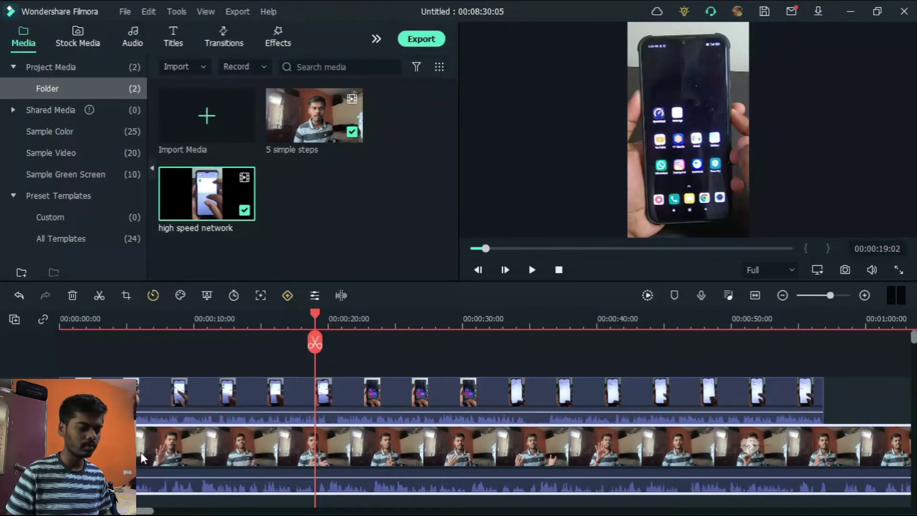
{"action": "key", "text": "Delete"}
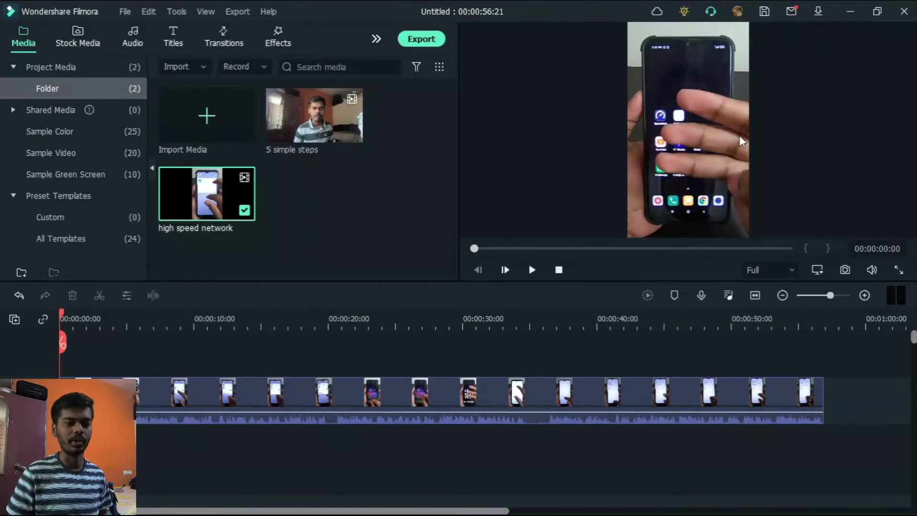
{"action": "mouse_move", "coordinate": [217, 213]}
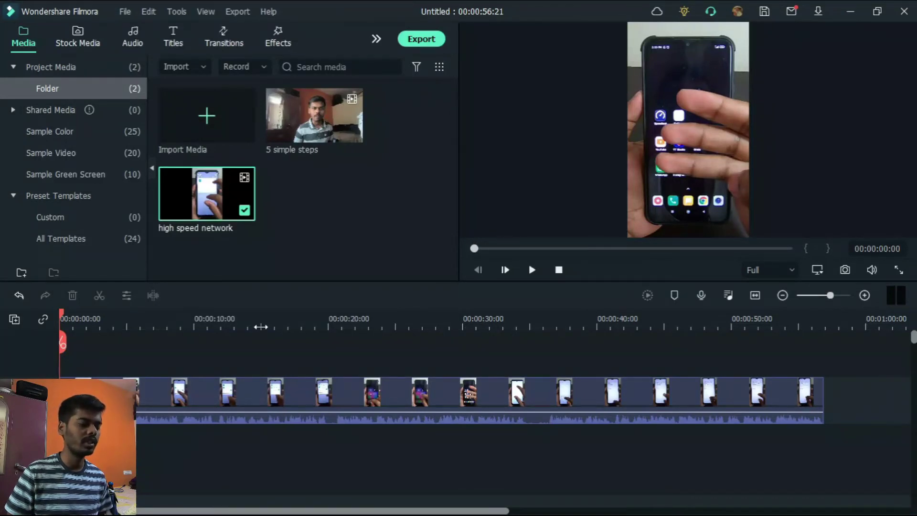
- Delete the high speed network clip and drag '5 simple steps' back onto the timeline, uncropped
{"action": "left_click", "coordinate": [250, 392]}
{"action": "key", "text": "Delete"}
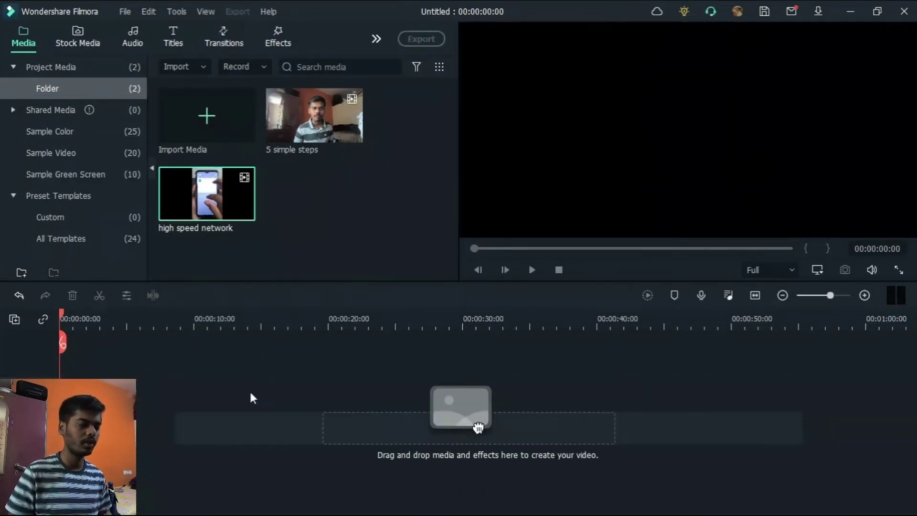
{"action": "left_click_drag", "start_coordinate": [478, 426], "coordinate": [182, 382]}
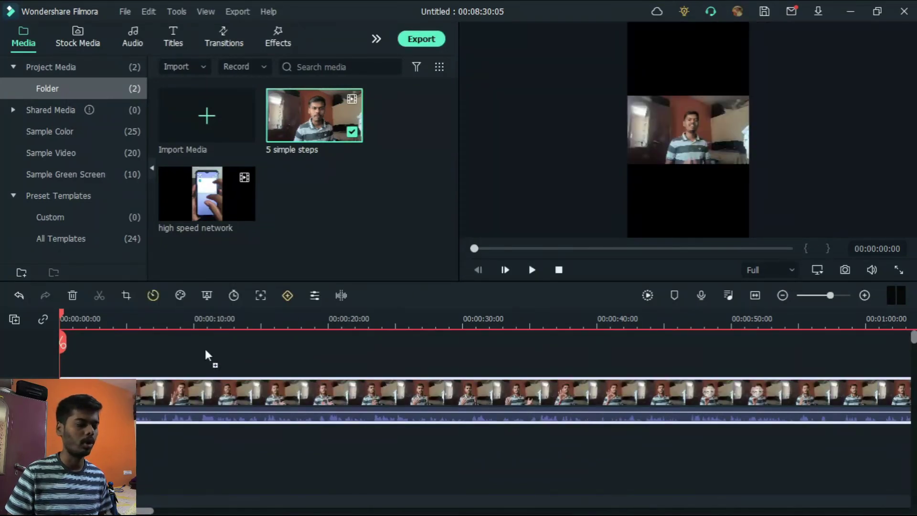
{"action": "right_click", "coordinate": [253, 393]}
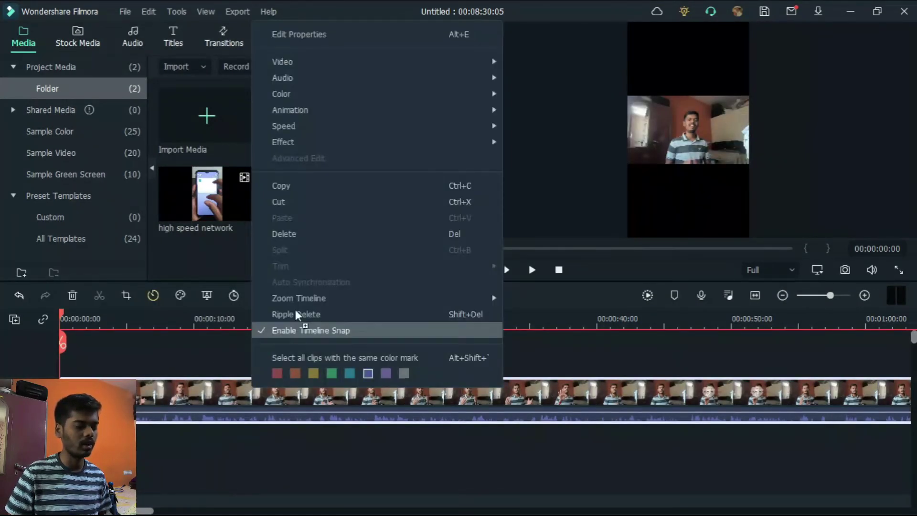
{"action": "mouse_move", "coordinate": [410, 65]}
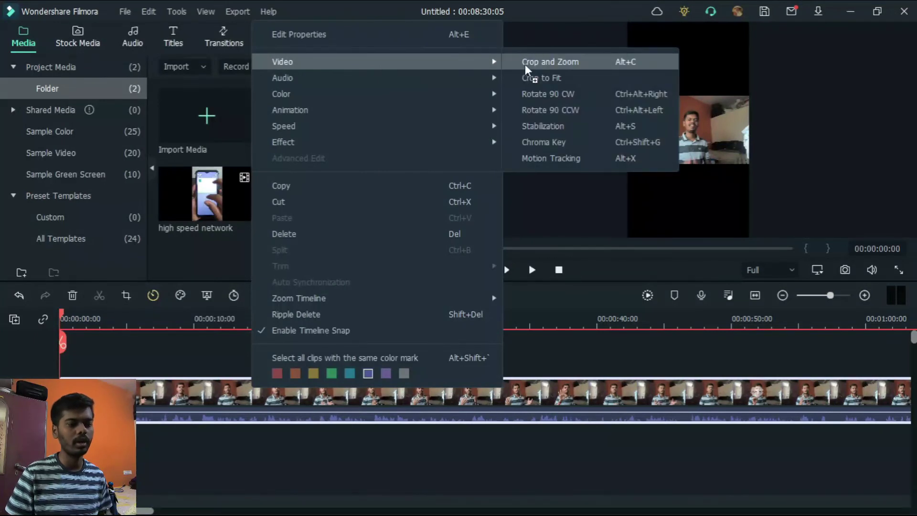
{"action": "left_click", "coordinate": [220, 254]}
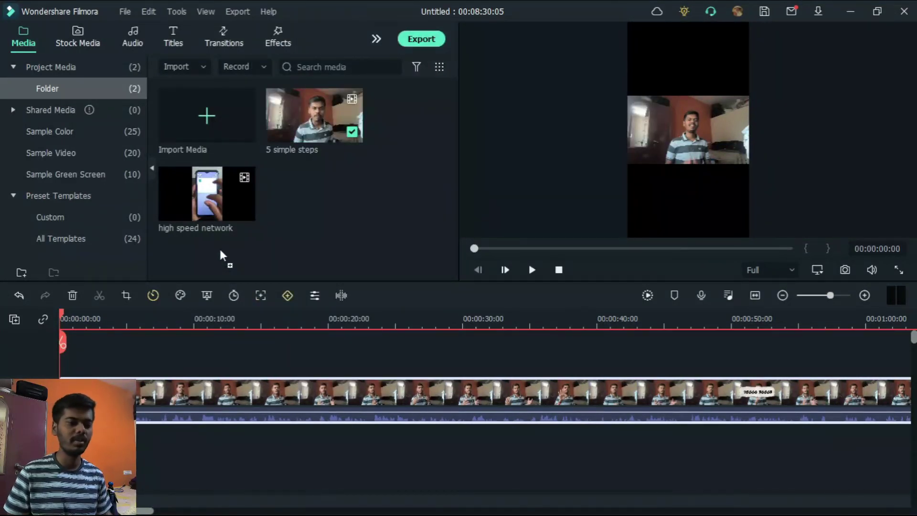